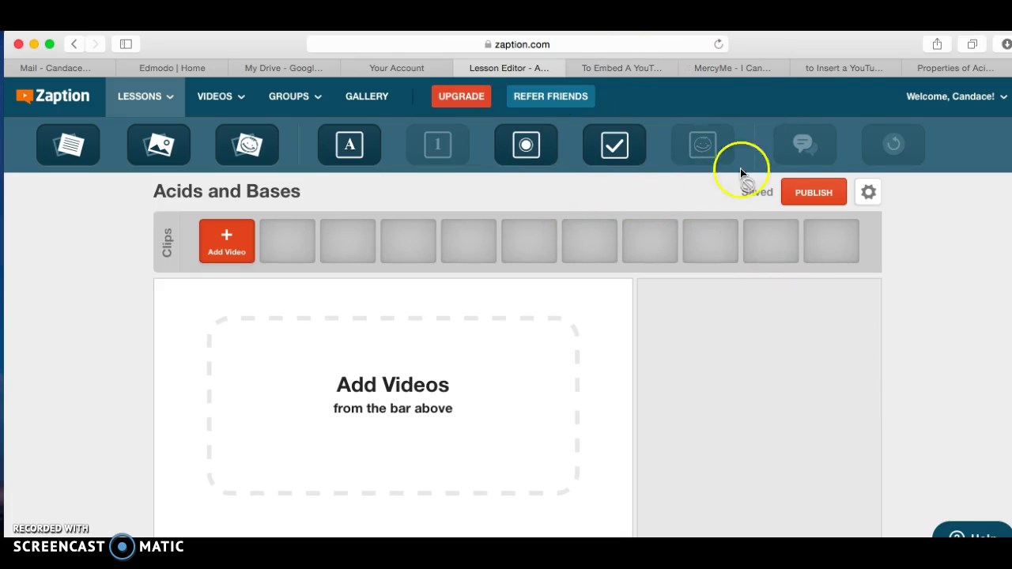
{"action": "left_click", "coordinate": [998, 98]}
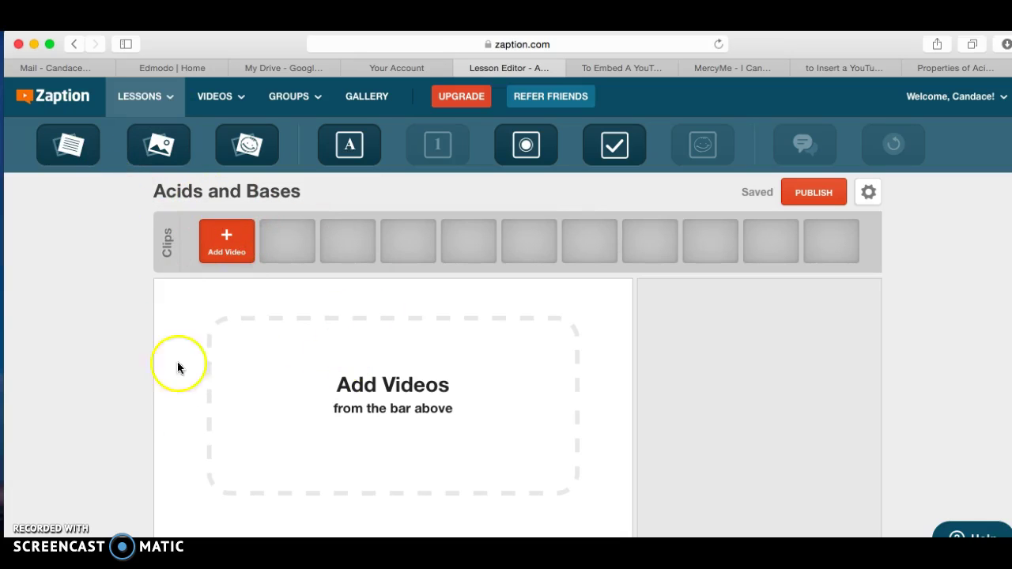
{"action": "left_click", "coordinate": [151, 109]}
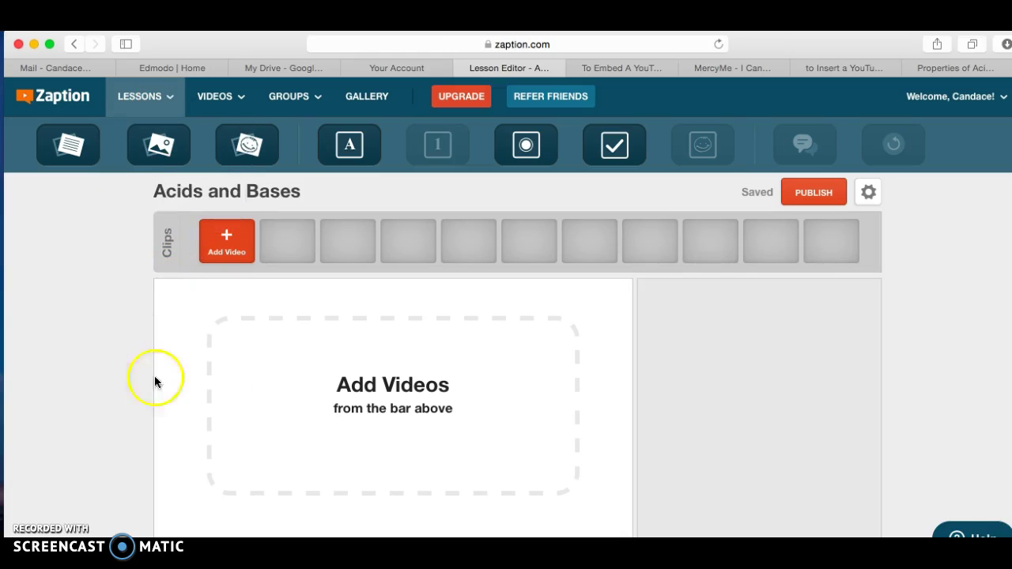
- Open the video search for the lesson and search for "Acids and bases"
{"action": "left_click", "coordinate": [224, 254]}
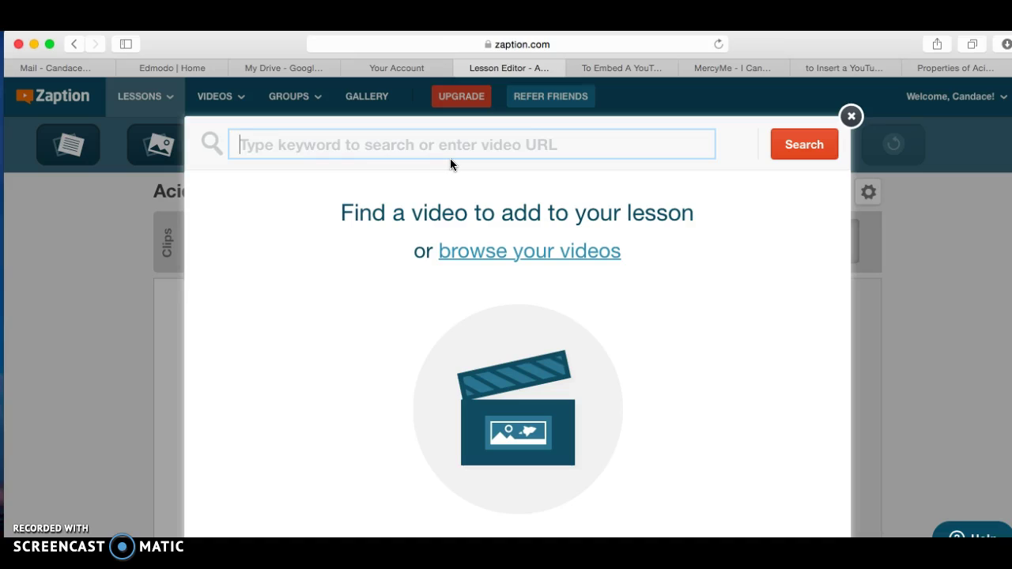
{"action": "type", "text": "Acids "}
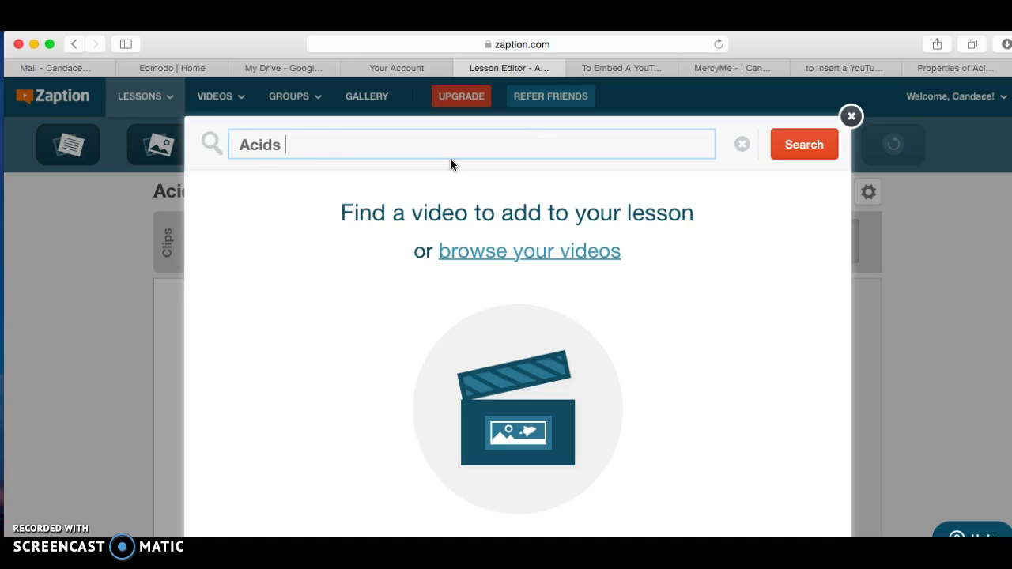
{"action": "type", "text": "and bases"}
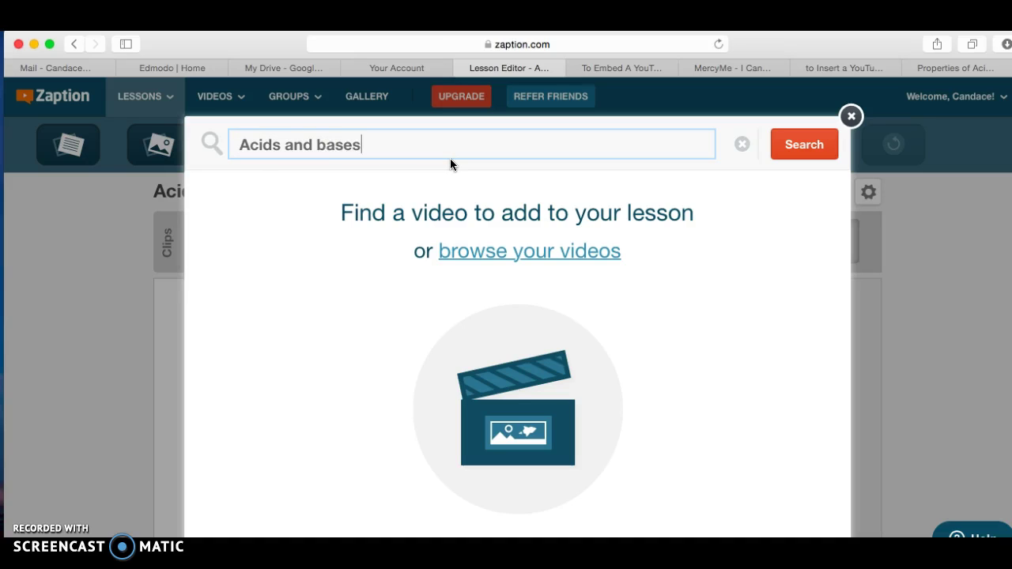
{"action": "key", "text": "Return"}
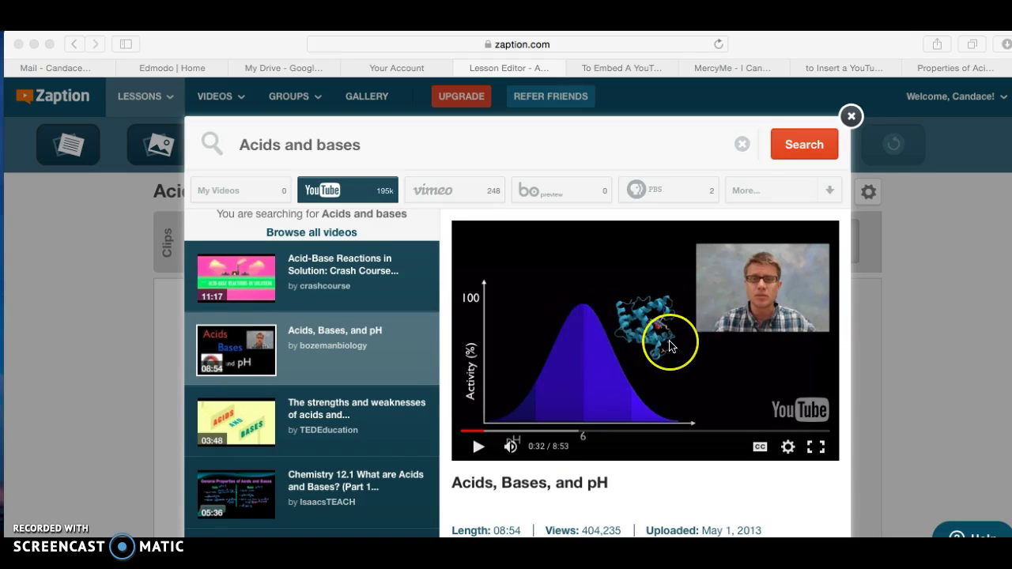
- Add the YouTube video "Acids, Bases, and pH" by bozemanbiology to the lesson
{"action": "scroll", "coordinate": [670, 345], "scroll_direction": "down", "scroll_amount": 3}
{"action": "scroll", "coordinate": [670, 346], "scroll_direction": "down", "scroll_amount": 2}
{"action": "left_click", "coordinate": [605, 484]}
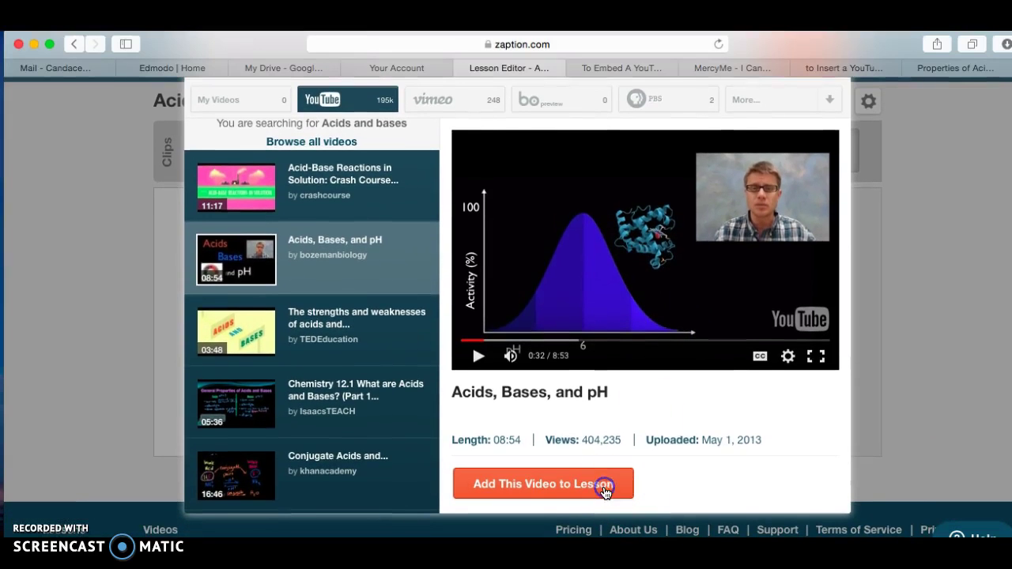
{"action": "left_click", "coordinate": [521, 484]}
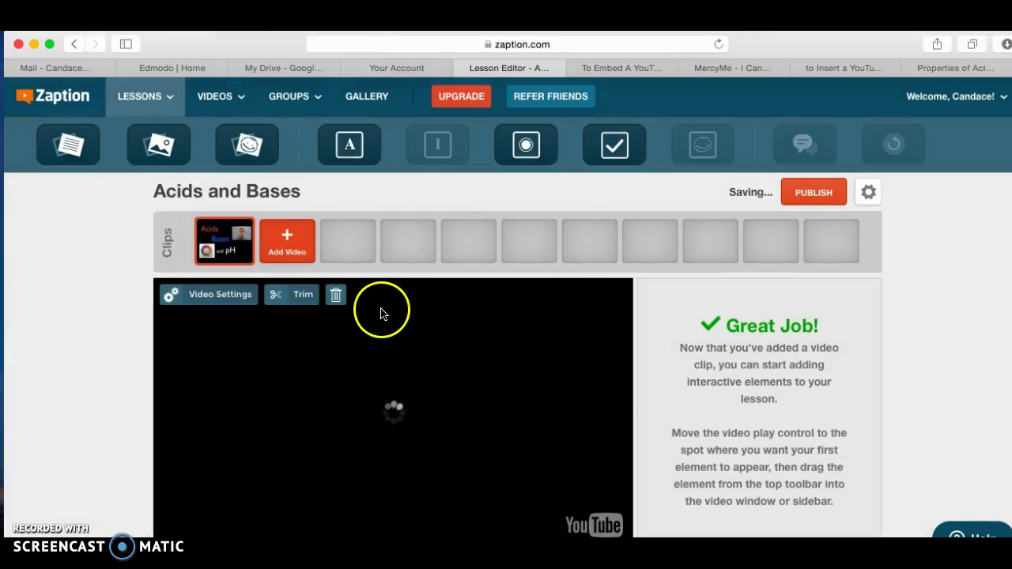
- Play the added clip in the editor and pause it at 00:22
{"action": "scroll", "coordinate": [382, 314], "scroll_direction": "down", "scroll_amount": 2}
{"action": "left_click", "coordinate": [204, 402]}
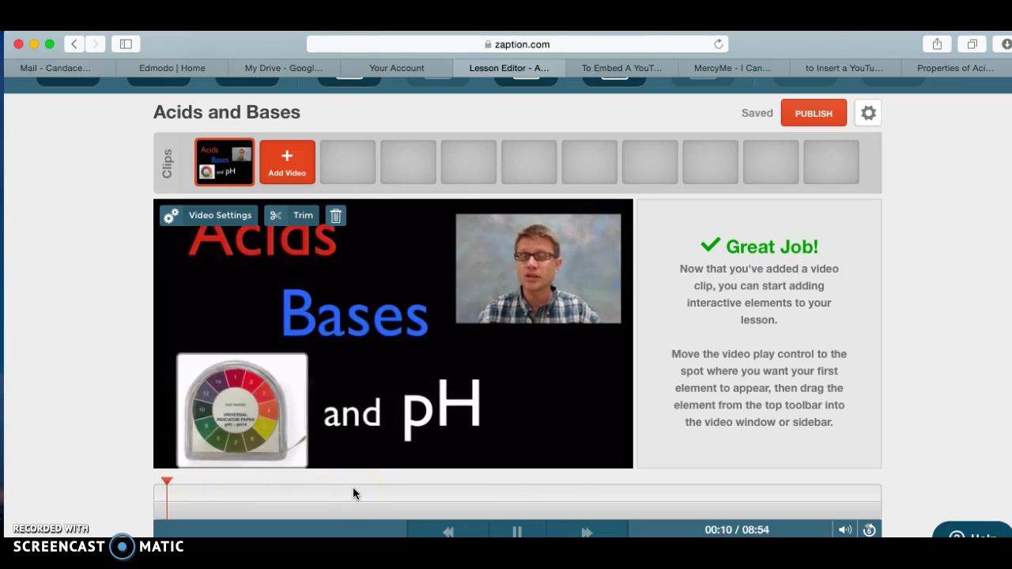
{"action": "scroll", "coordinate": [353, 493], "scroll_direction": "down", "scroll_amount": 1}
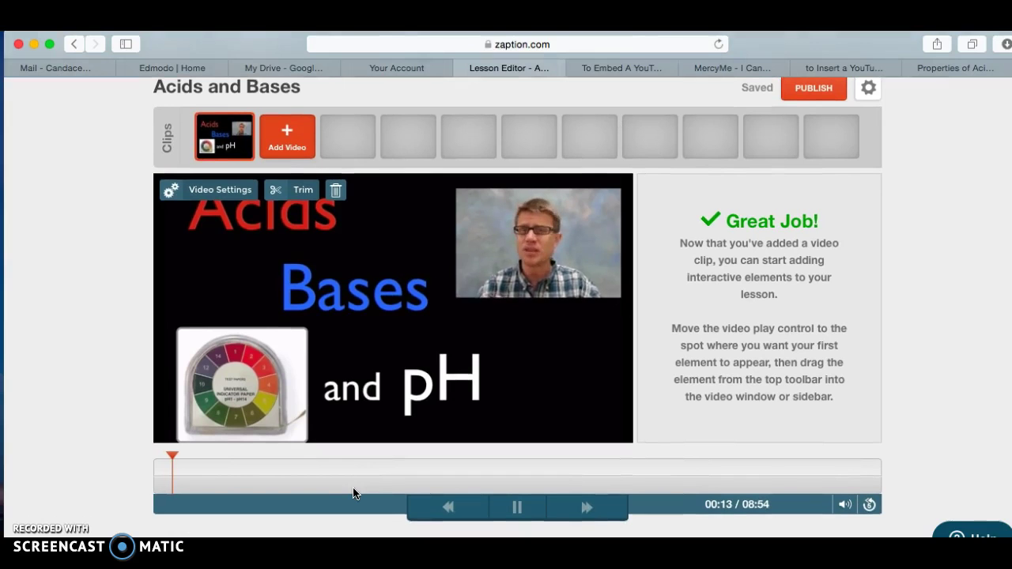
{"action": "left_click", "coordinate": [523, 507]}
{"action": "scroll", "coordinate": [480, 399], "scroll_direction": "up", "scroll_amount": 3}
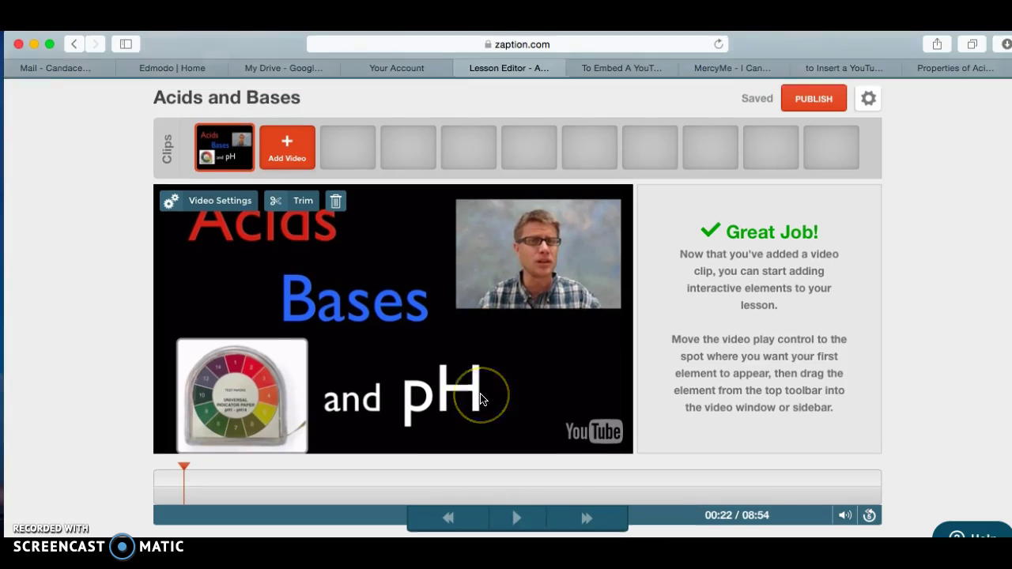
{"action": "scroll", "coordinate": [480, 400], "scroll_direction": "down", "scroll_amount": 1}
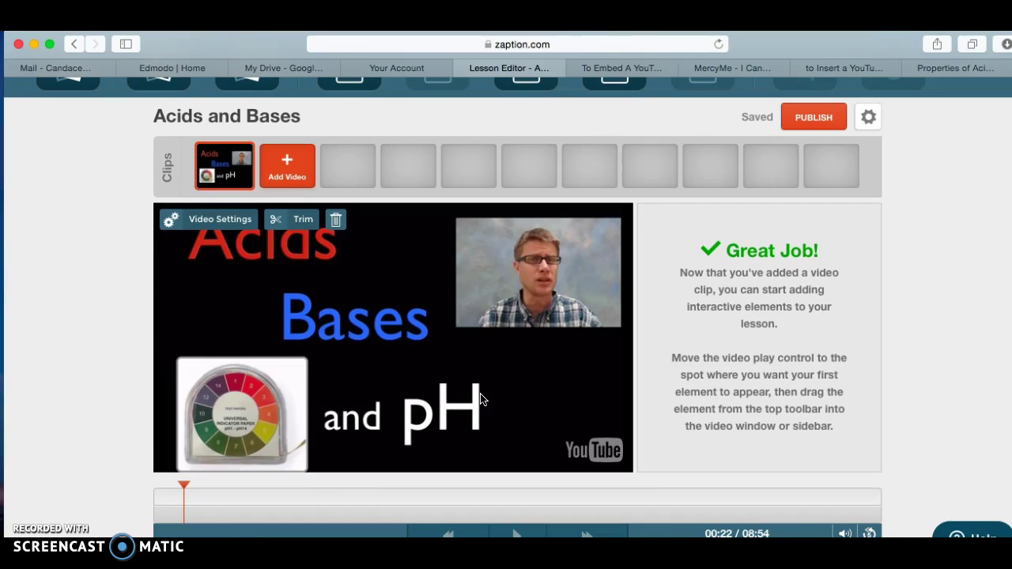
{"action": "scroll", "coordinate": [480, 399], "scroll_direction": "up", "scroll_amount": 2}
{"action": "scroll", "coordinate": [480, 400], "scroll_direction": "down", "scroll_amount": 2}
{"action": "scroll", "coordinate": [480, 399], "scroll_direction": "up", "scroll_amount": 2}
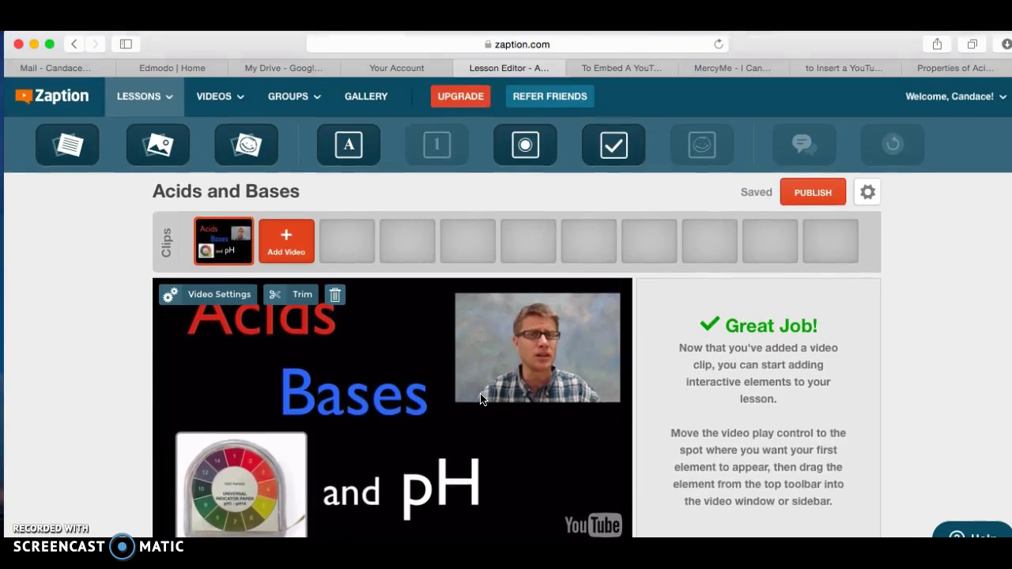
{"action": "scroll", "coordinate": [480, 399], "scroll_direction": "down", "scroll_amount": 2}
{"action": "scroll", "coordinate": [480, 400], "scroll_direction": "up", "scroll_amount": 1}
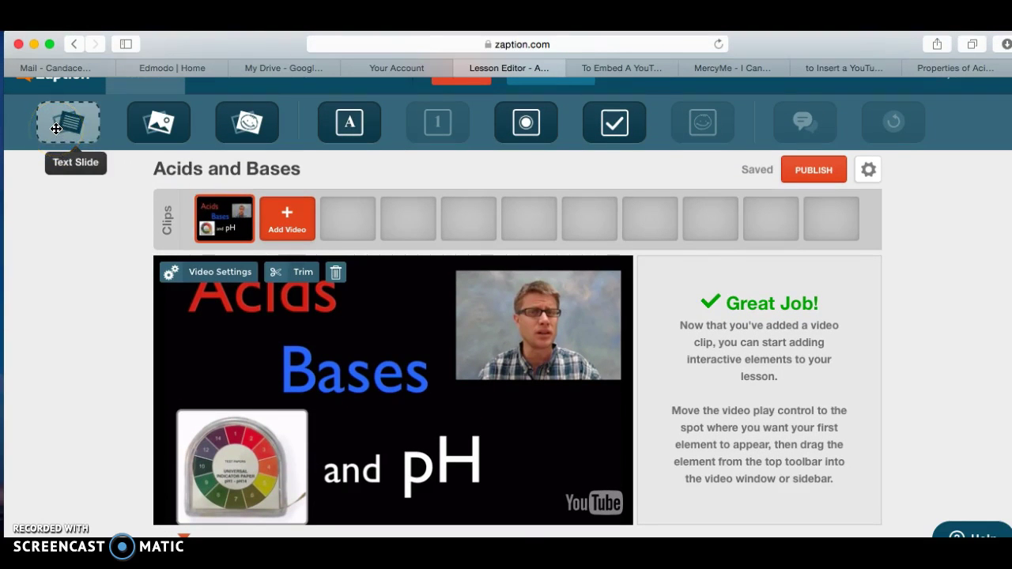
{"action": "left_click", "coordinate": [154, 89]}
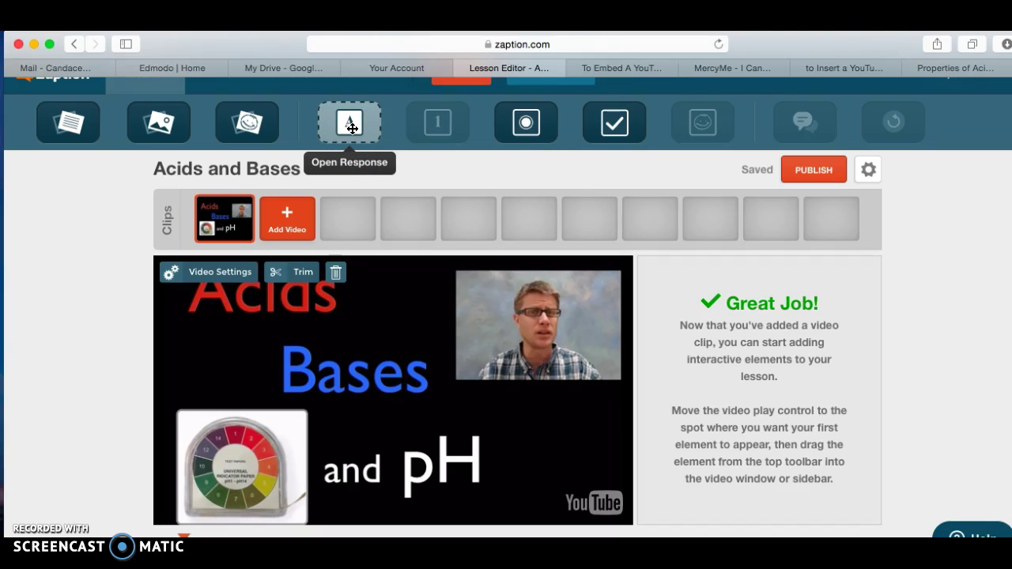
- Add an Open Response element beside the video and enter the question "How would you describe Acid, Base, and pH?"
{"action": "left_click_drag", "start_coordinate": [352, 128], "coordinate": [719, 297]}
{"action": "left_click", "coordinate": [784, 297]}
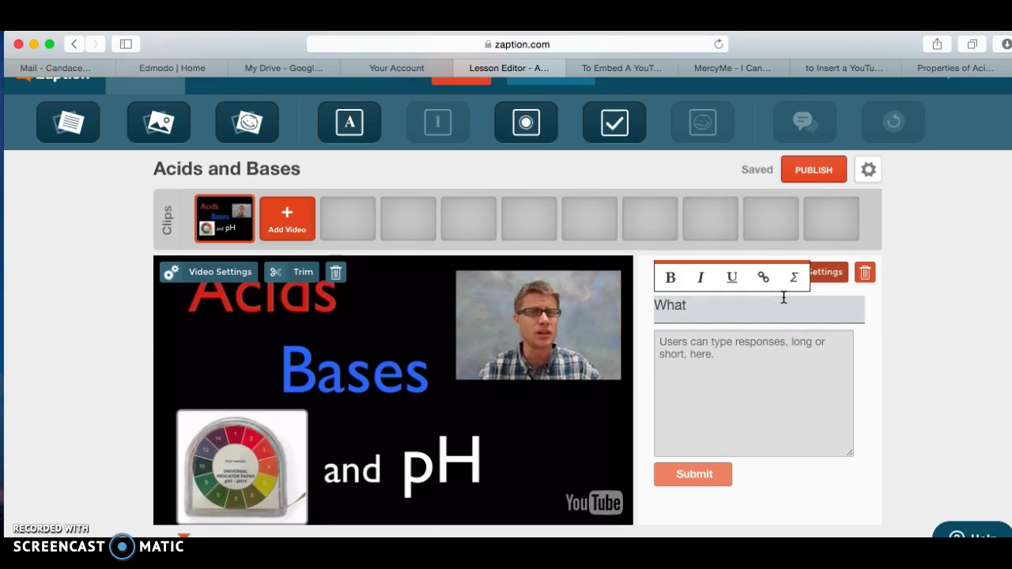
{"action": "type", "text": "What"}
{"action": "key", "text": "BackSpace"}
{"action": "key", "text": "BackSpace"}
{"action": "key", "text": "BackSpace"}
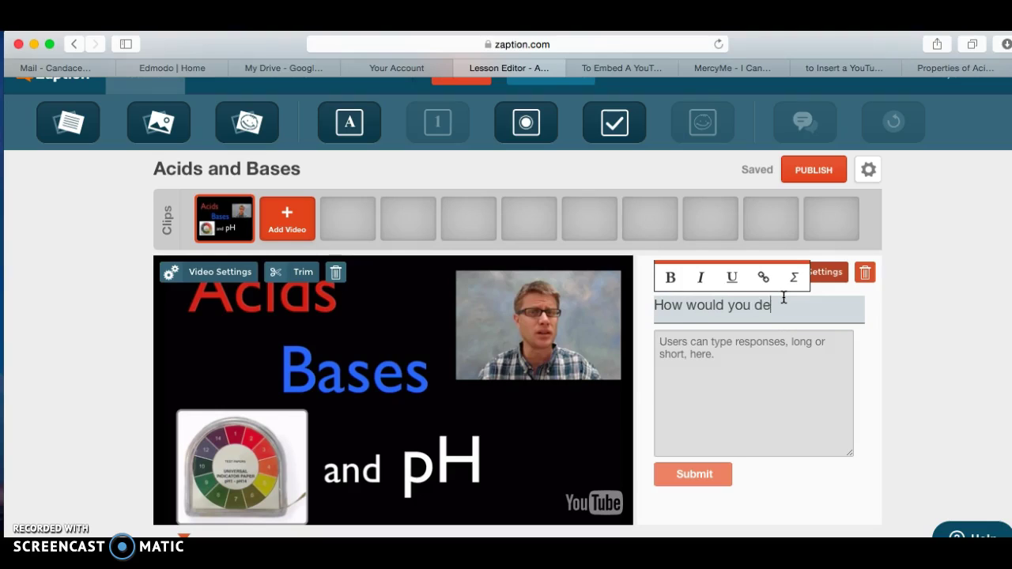
{"action": "type", "text": "cid, Base, and pH?"}
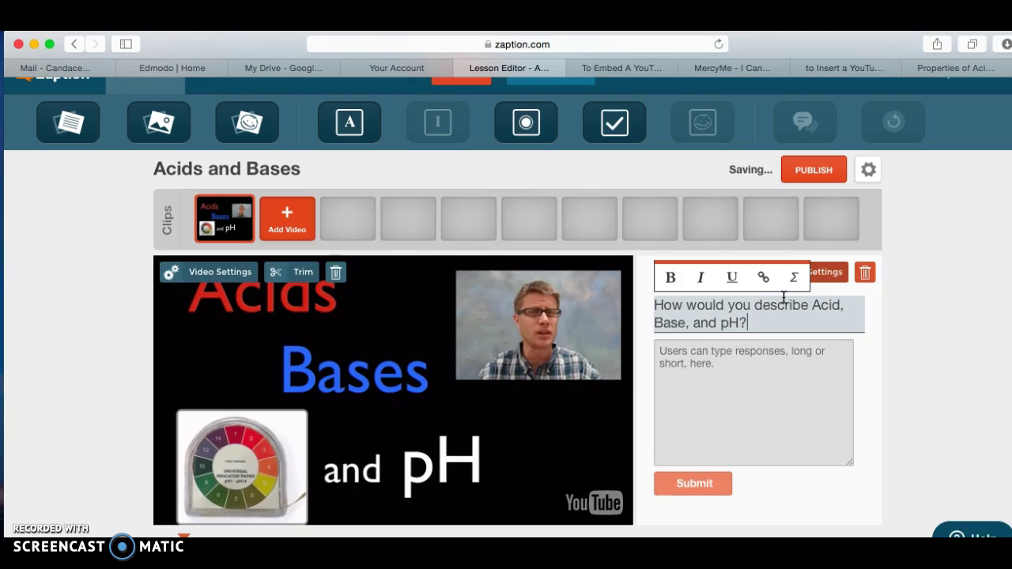
{"action": "left_click", "coordinate": [822, 370]}
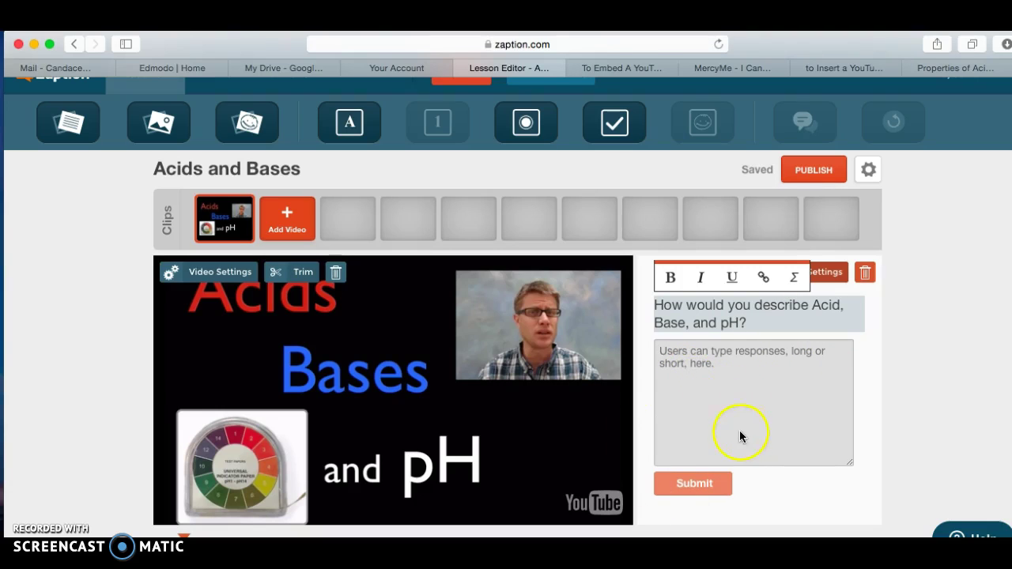
{"action": "left_click", "coordinate": [737, 312]}
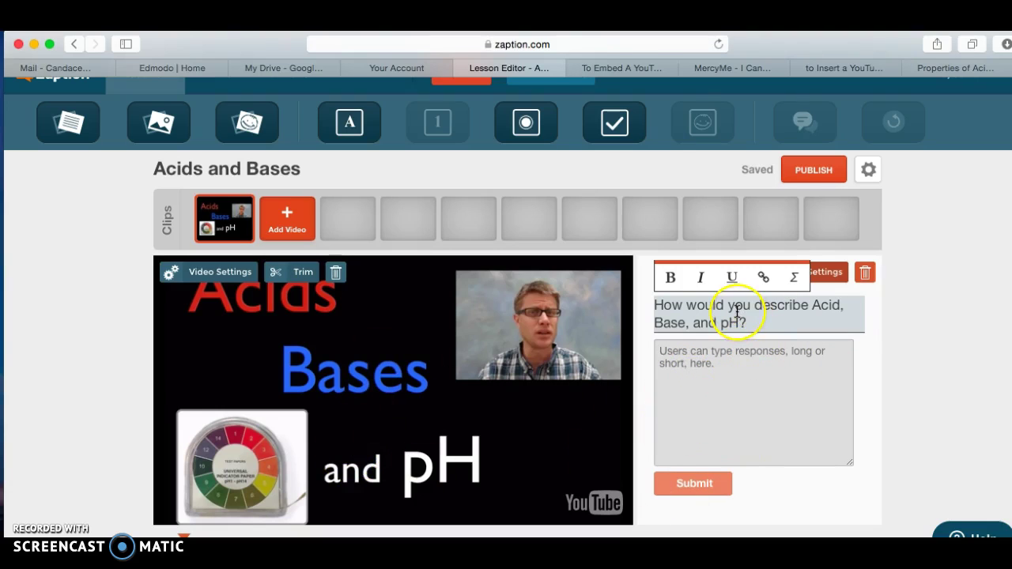
{"action": "left_click", "coordinate": [833, 433]}
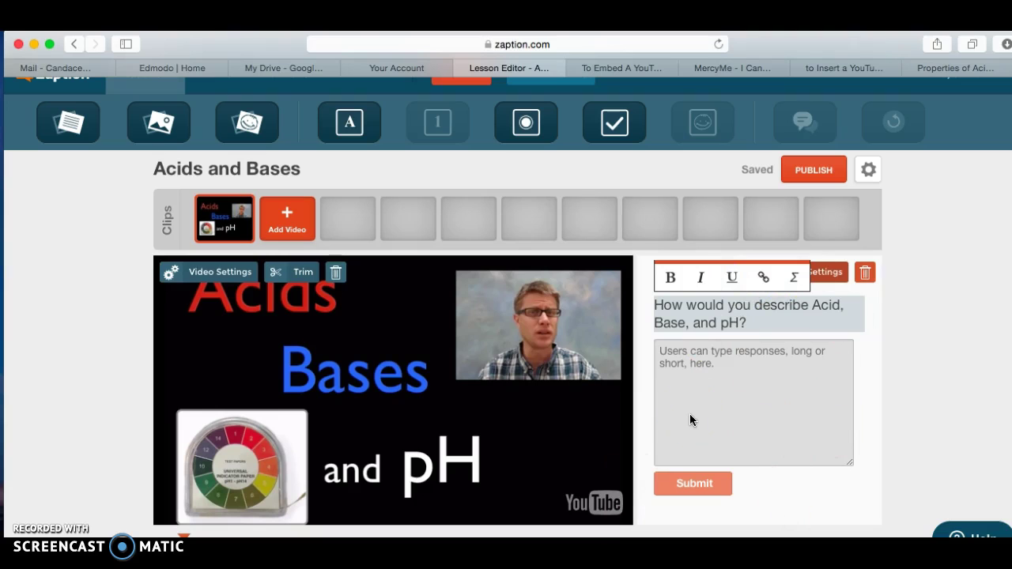
- Resume the video and place a drawing slide over it at 00:27
{"action": "scroll", "coordinate": [353, 403], "scroll_direction": "down", "scroll_amount": 2}
{"action": "scroll", "coordinate": [360, 403], "scroll_direction": "down", "scroll_amount": 2}
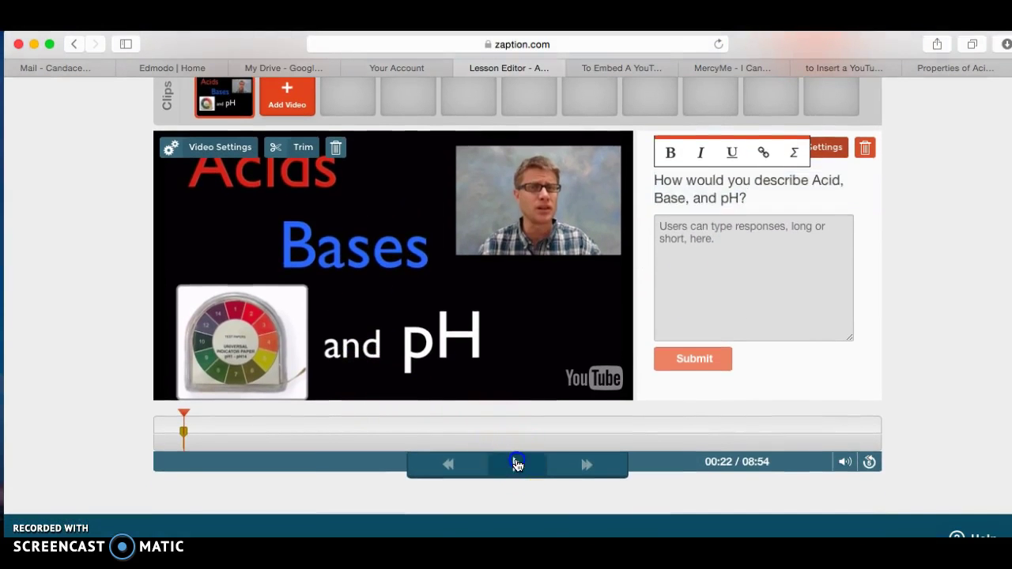
{"action": "left_click", "coordinate": [517, 464]}
{"action": "scroll", "coordinate": [512, 413], "scroll_direction": "up", "scroll_amount": 2}
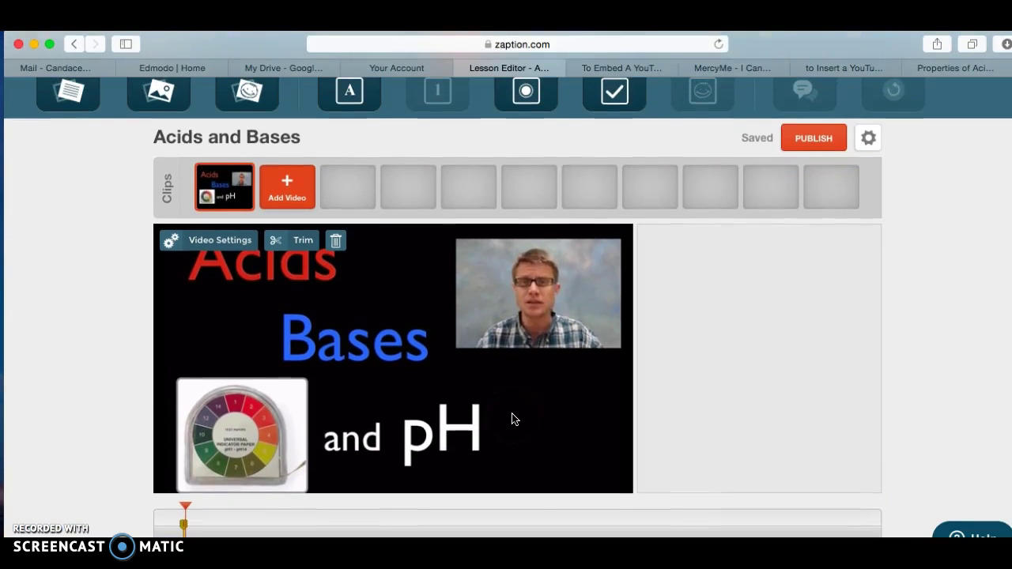
{"action": "scroll", "coordinate": [511, 419], "scroll_direction": "up", "scroll_amount": 2}
{"action": "scroll", "coordinate": [510, 415], "scroll_direction": "down", "scroll_amount": 1}
{"action": "left_click", "coordinate": [248, 119]}
{"action": "left_click_drag", "start_coordinate": [247, 119], "coordinate": [465, 360]}
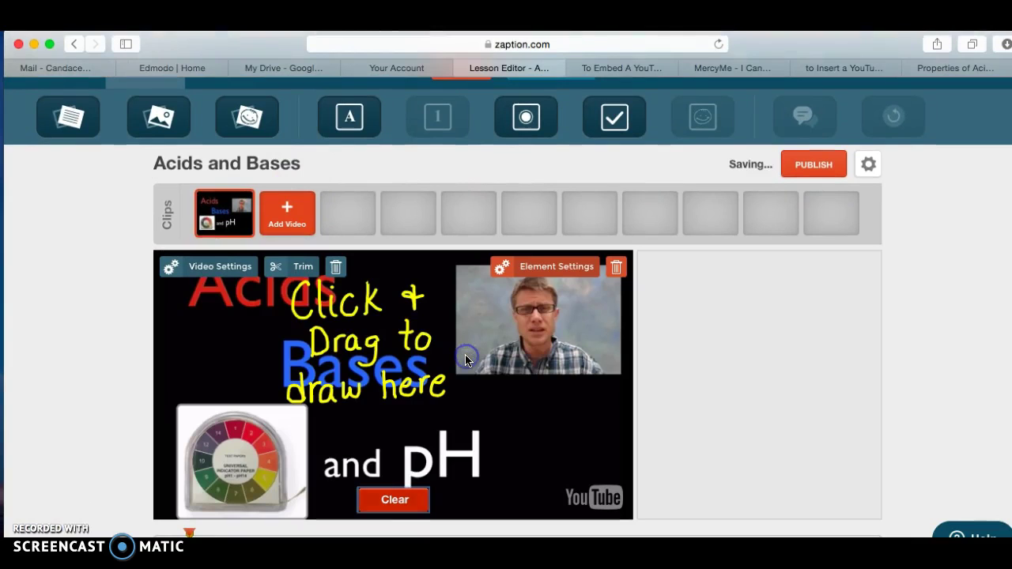
{"action": "left_click", "coordinate": [334, 463]}
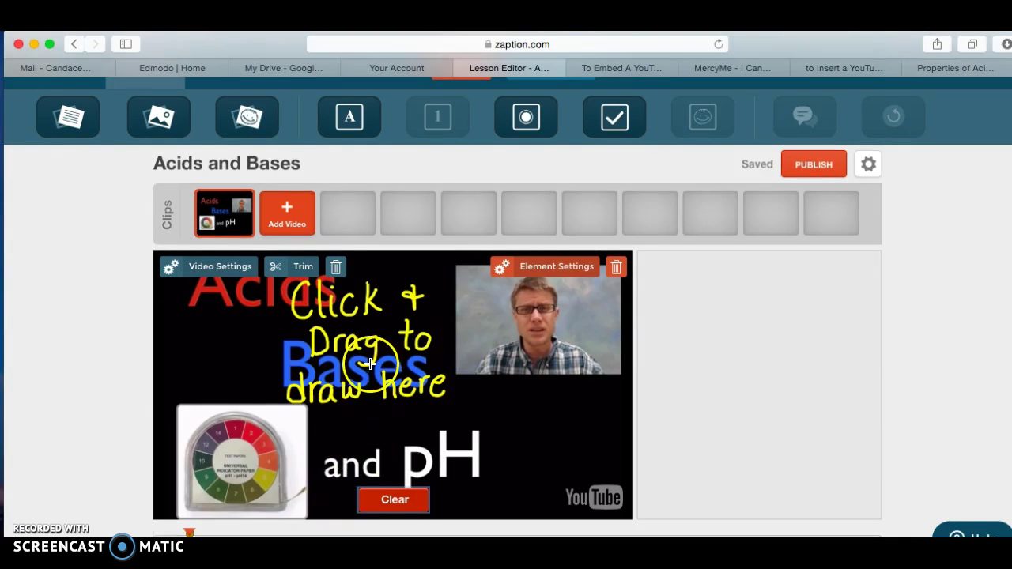
- Draw a freehand spiral over "Bases" on the drawing slide and clear the drawing
{"action": "scroll", "coordinate": [370, 363], "scroll_direction": "down", "scroll_amount": 1}
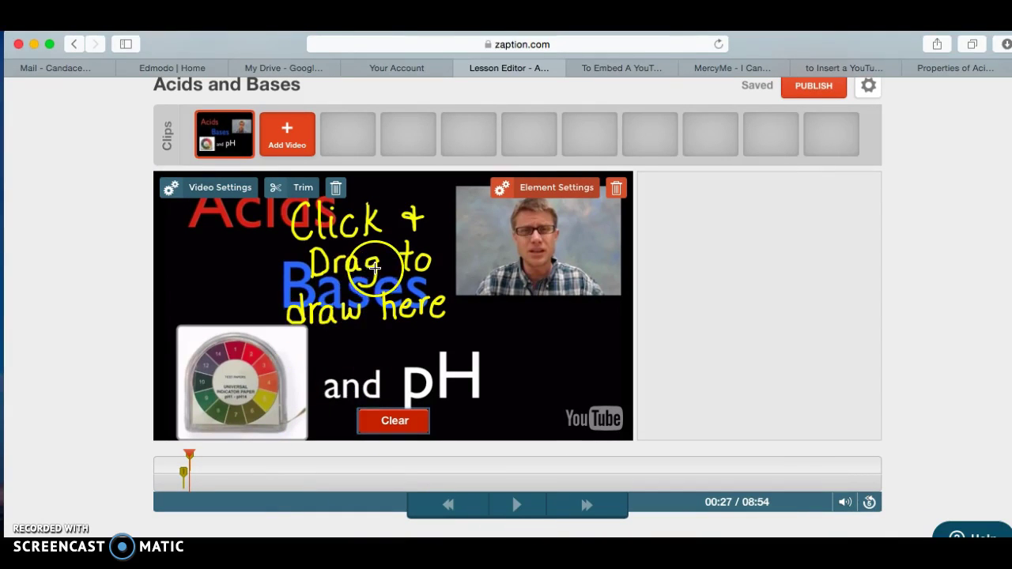
{"action": "mouse_move", "coordinate": [362, 245]}
{"action": "left_mouse_down"}
{"action": "mouse_move", "coordinate": [336, 293]}
{"action": "mouse_move", "coordinate": [352, 225]}
{"action": "mouse_move", "coordinate": [266, 285]}
{"action": "mouse_move", "coordinate": [460, 275]}
{"action": "mouse_move", "coordinate": [319, 213]}
{"action": "mouse_move", "coordinate": [273, 261]}
{"action": "left_mouse_up"}
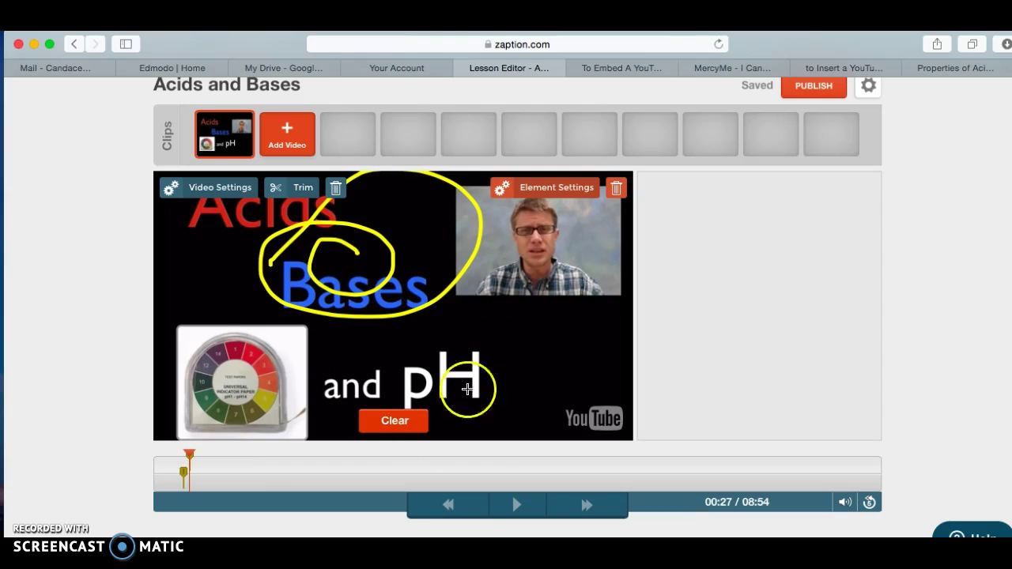
{"action": "left_click", "coordinate": [403, 423]}
{"action": "left_click", "coordinate": [365, 212]}
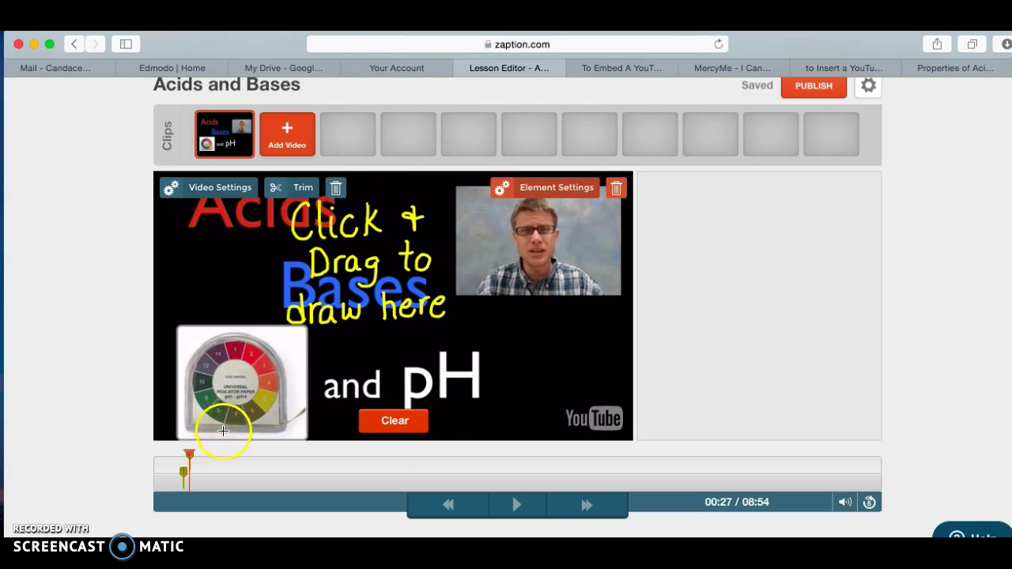
- Start trimming the clip and set its range from 01:48 to 06:56
{"action": "left_click", "coordinate": [302, 189]}
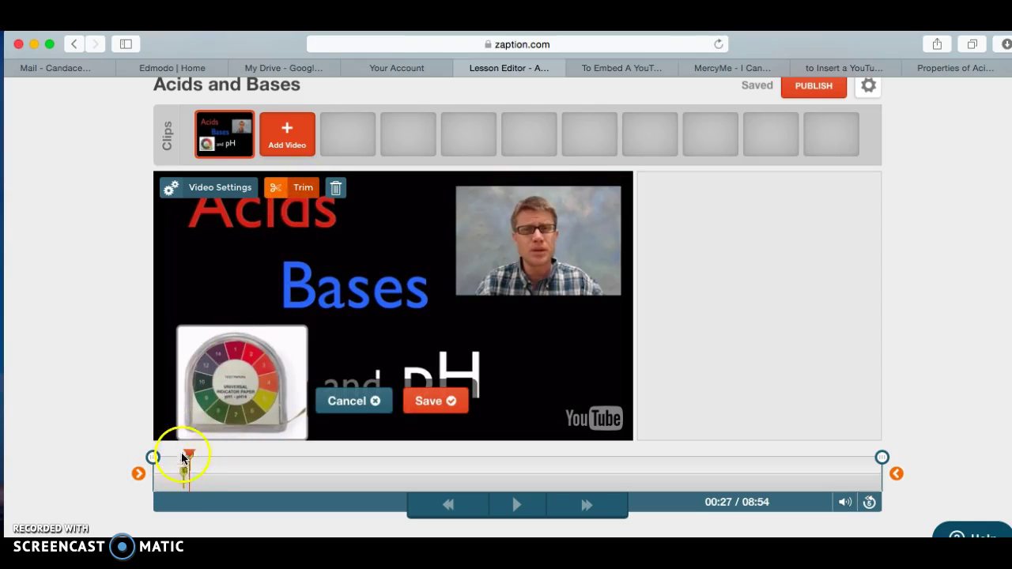
{"action": "left_click", "coordinate": [882, 474]}
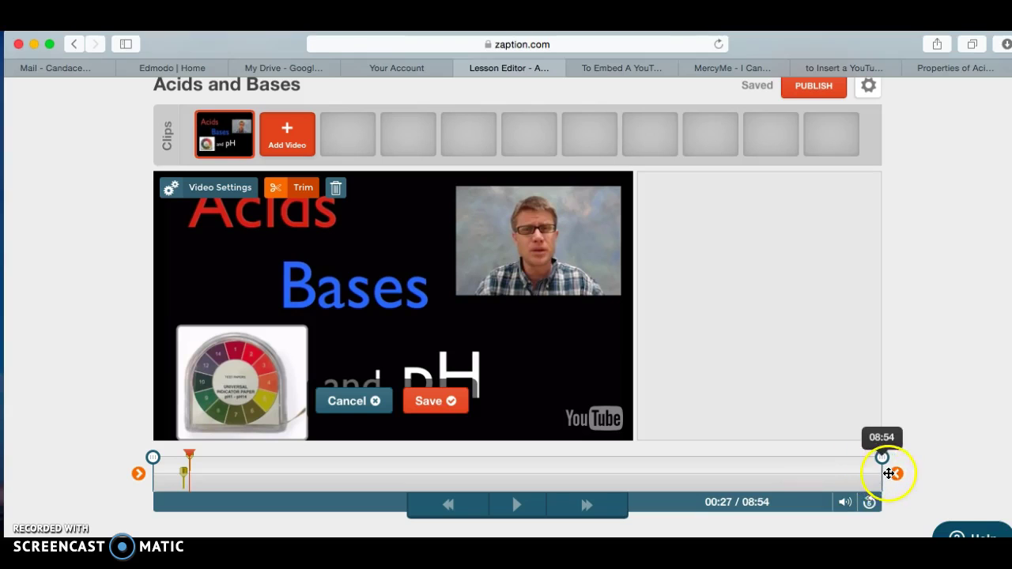
{"action": "left_click_drag", "start_coordinate": [883, 478], "coordinate": [720, 515]}
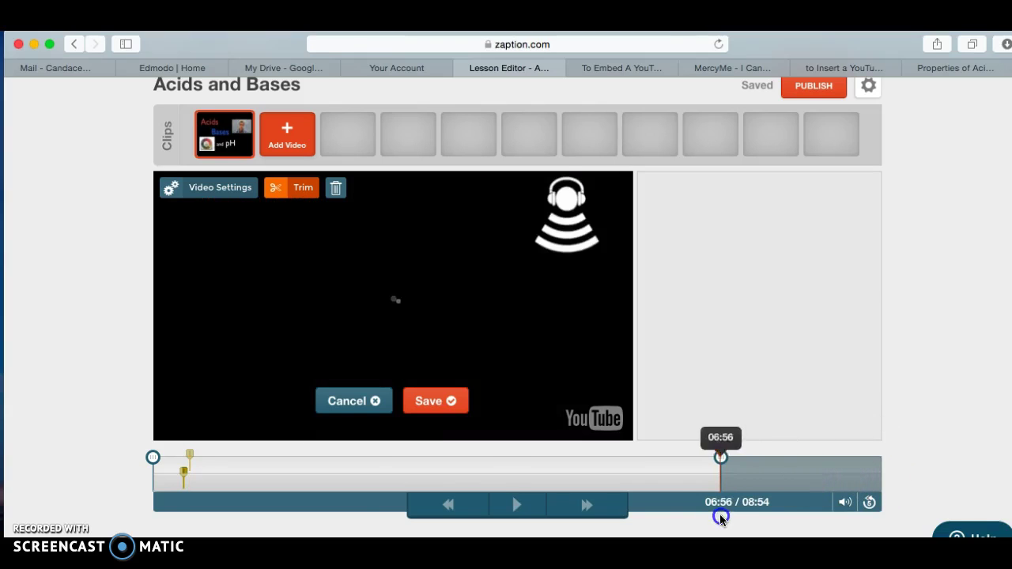
{"action": "left_click_drag", "start_coordinate": [154, 480], "coordinate": [300, 478]}
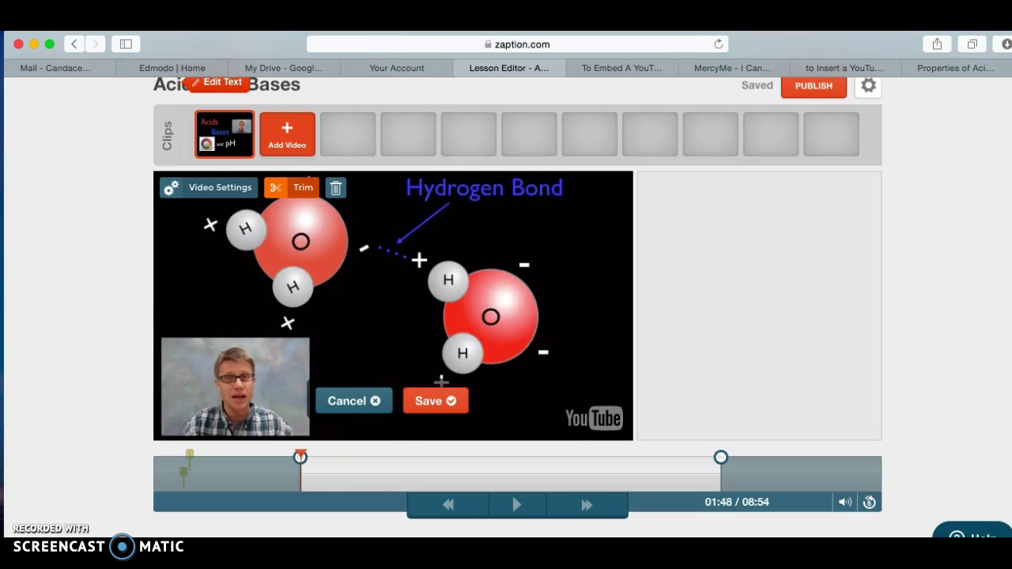
- Reset the trim range to the full length of the clip
{"action": "left_click", "coordinate": [111, 19]}
{"action": "left_click", "coordinate": [65, 176]}
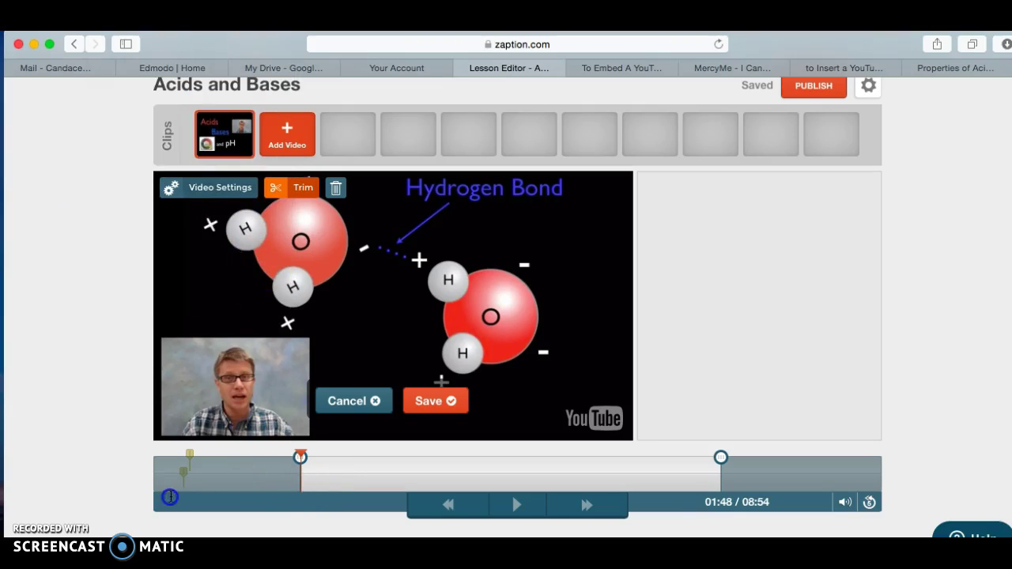
{"action": "left_click_drag", "start_coordinate": [301, 486], "coordinate": [154, 492]}
{"action": "left_click_drag", "start_coordinate": [720, 459], "coordinate": [883, 459]}
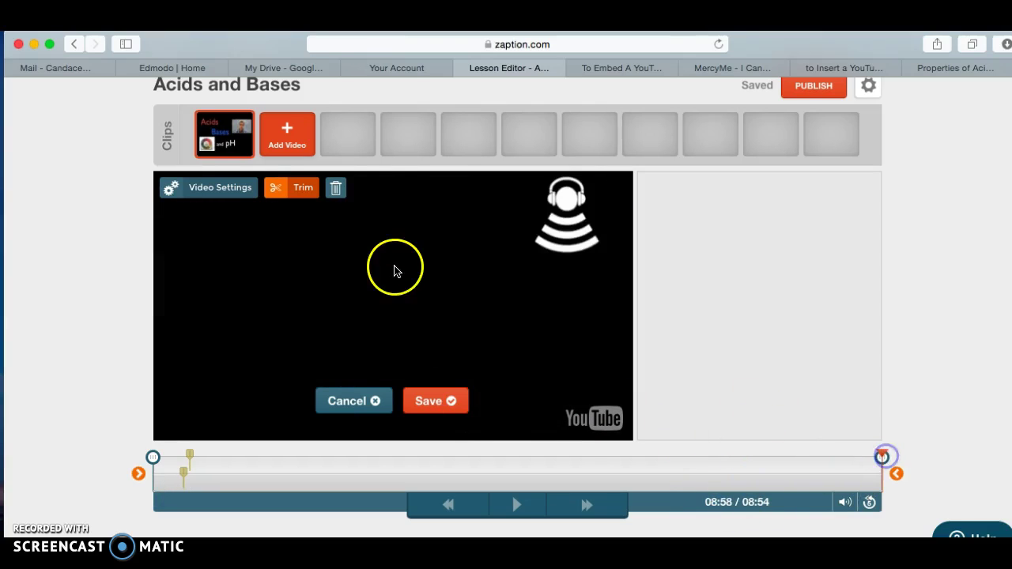
{"action": "scroll", "coordinate": [330, 262], "scroll_direction": "up", "scroll_amount": 3}
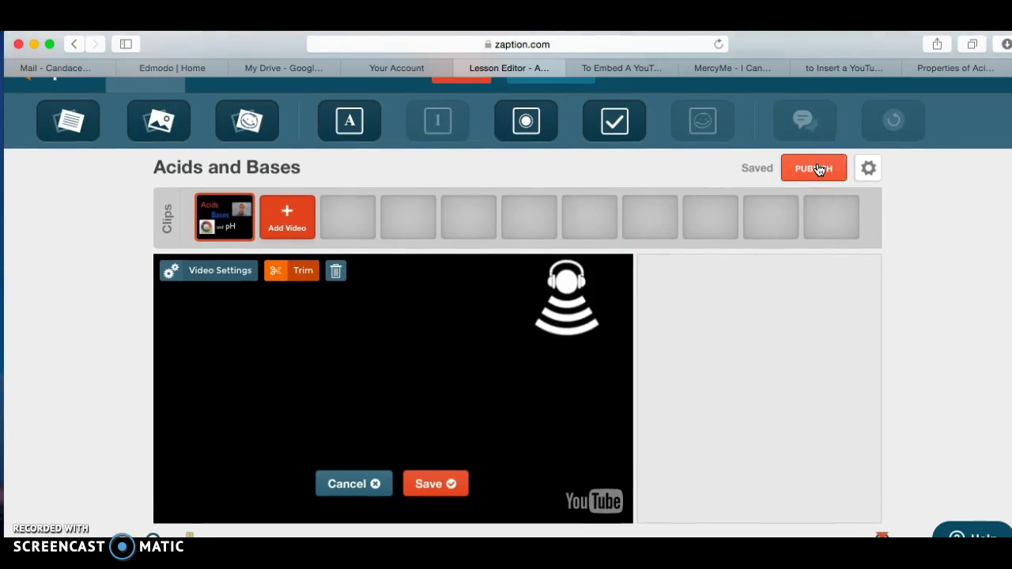
- Cancel trimming the clip and go to the My Lessons overview
{"action": "scroll", "coordinate": [825, 180], "scroll_direction": "up", "scroll_amount": 1}
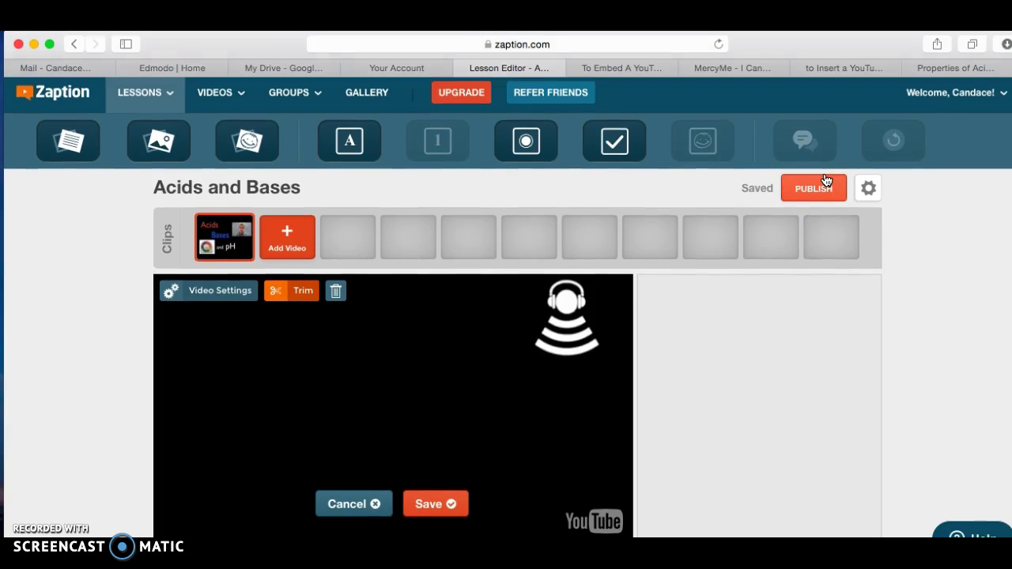
{"action": "scroll", "coordinate": [825, 180], "scroll_direction": "down", "scroll_amount": 1}
{"action": "scroll", "coordinate": [825, 181], "scroll_direction": "up", "scroll_amount": 1}
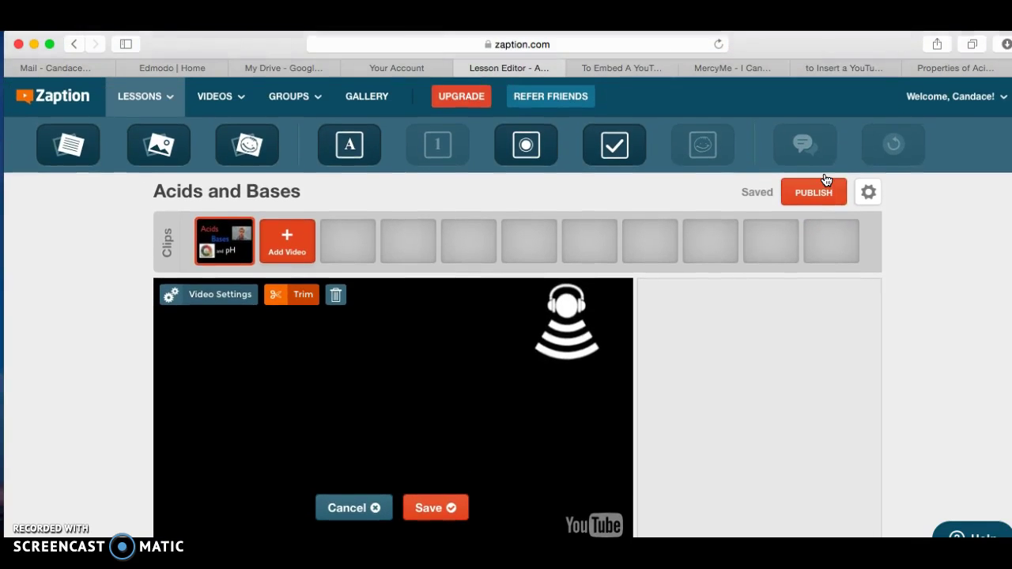
{"action": "mouse_move", "coordinate": [170, 109]}
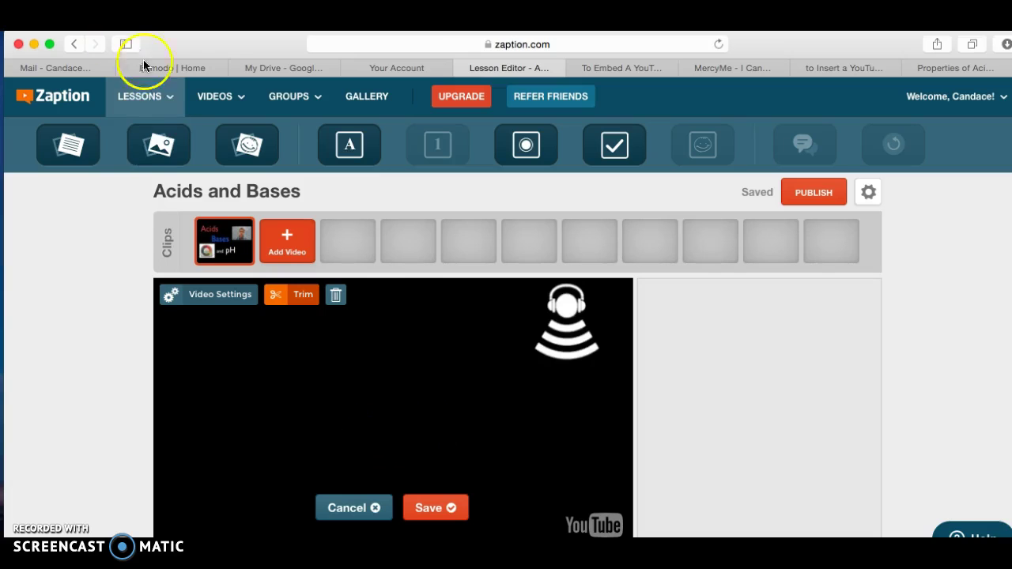
{"action": "left_click", "coordinate": [356, 518]}
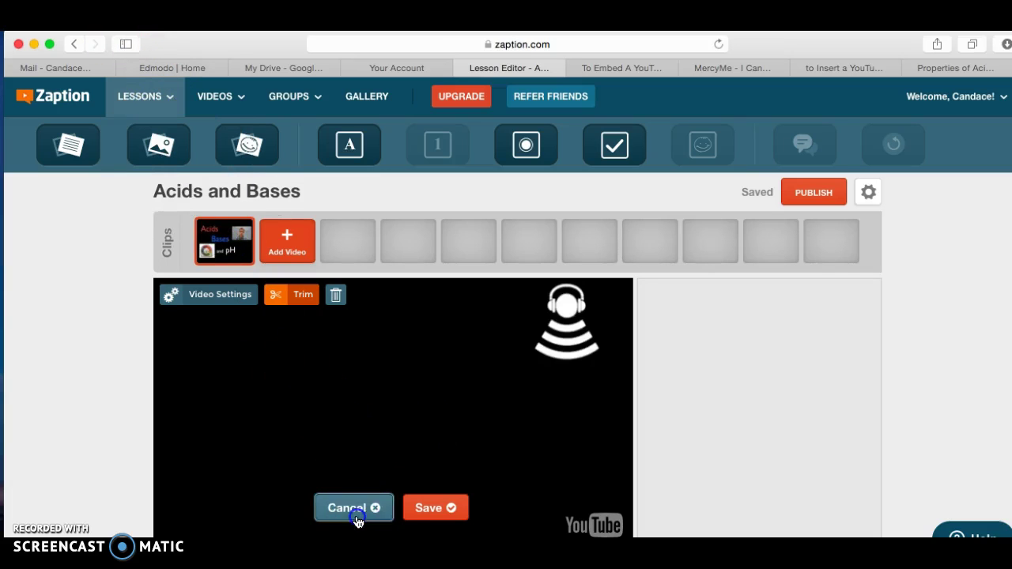
{"action": "mouse_move", "coordinate": [169, 100]}
{"action": "left_click", "coordinate": [172, 138]}
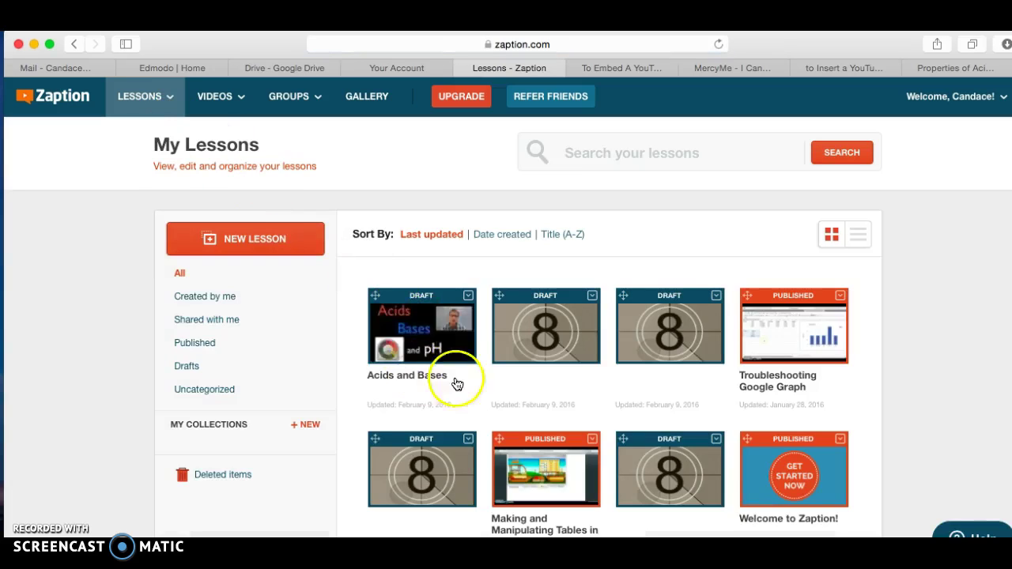
- Open the published Troubleshooting Google Graph lesson, select its self-paced share link and close the sharing options
{"action": "mouse_move", "coordinate": [422, 312]}
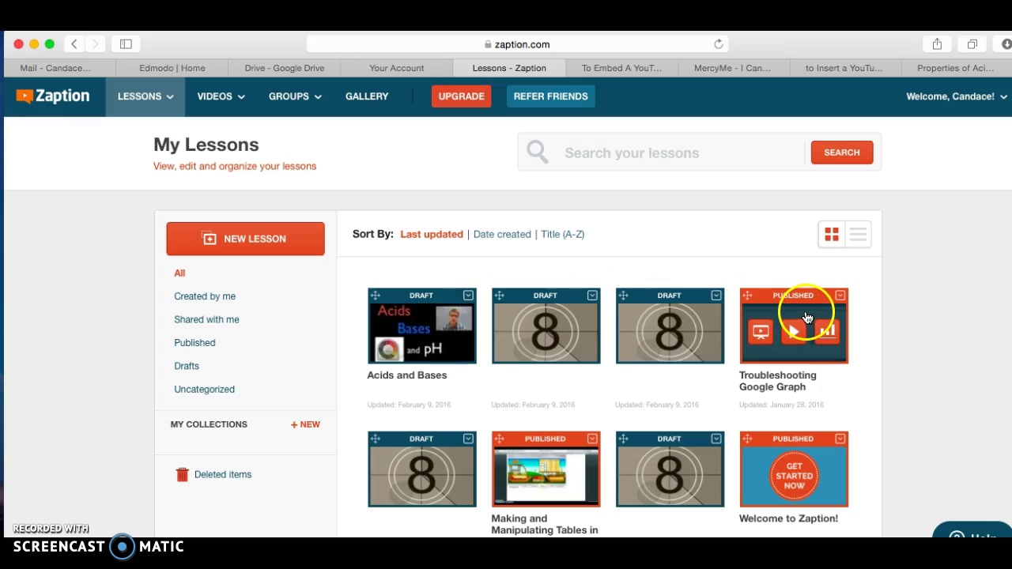
{"action": "left_click", "coordinate": [806, 316]}
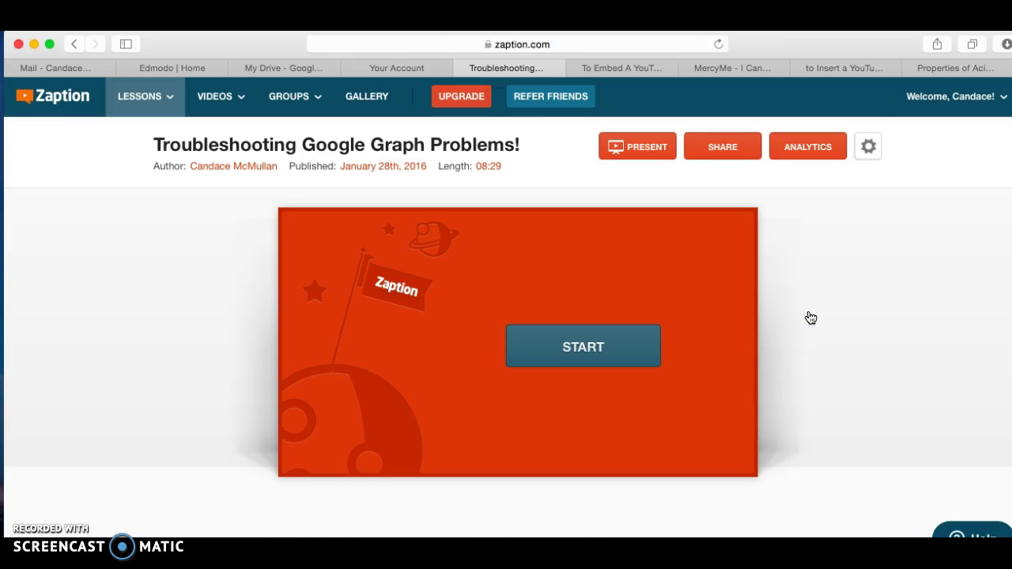
{"action": "left_click", "coordinate": [721, 149]}
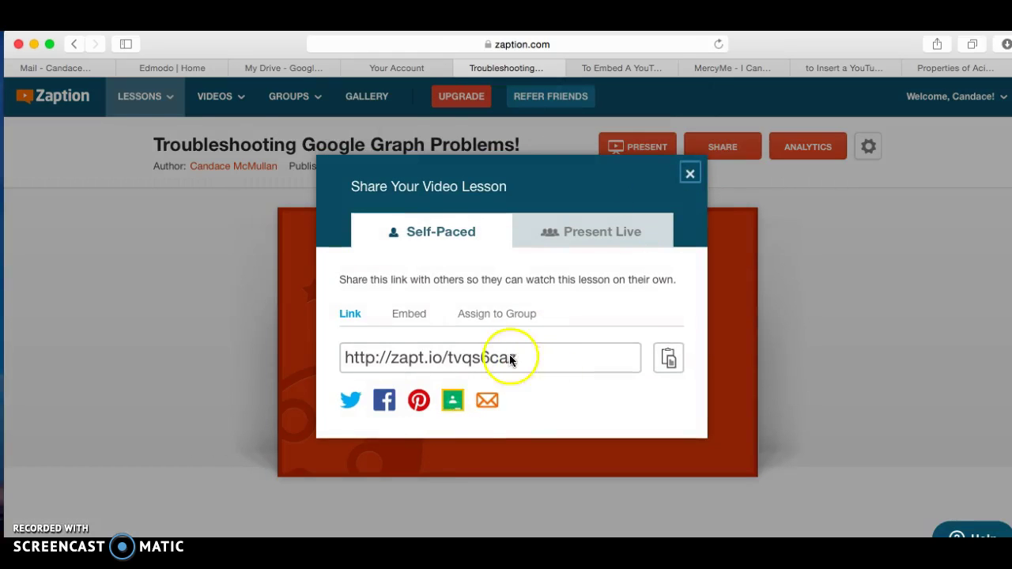
{"action": "left_click", "coordinate": [532, 360]}
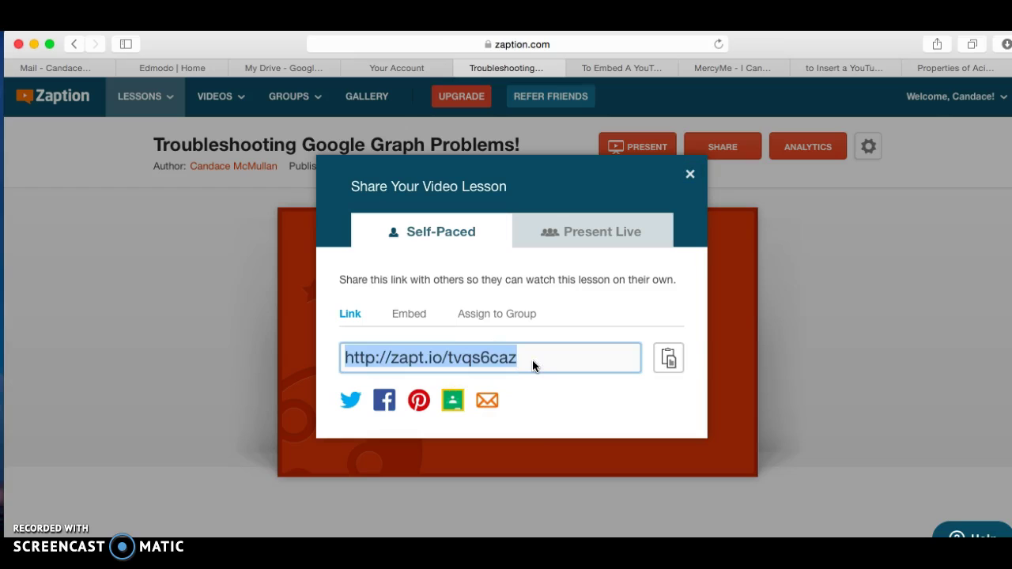
{"action": "left_click", "coordinate": [595, 382]}
{"action": "left_click", "coordinate": [797, 338]}
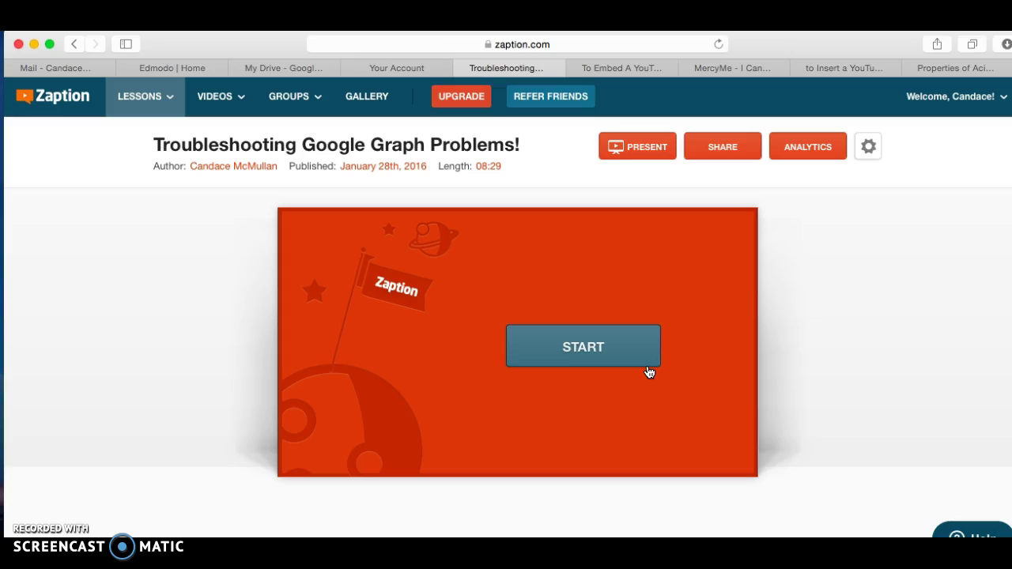
- Switch to Edmodo and review the assignment instructions for the Zaption video and the PowerPoint
{"action": "left_click", "coordinate": [310, 429]}
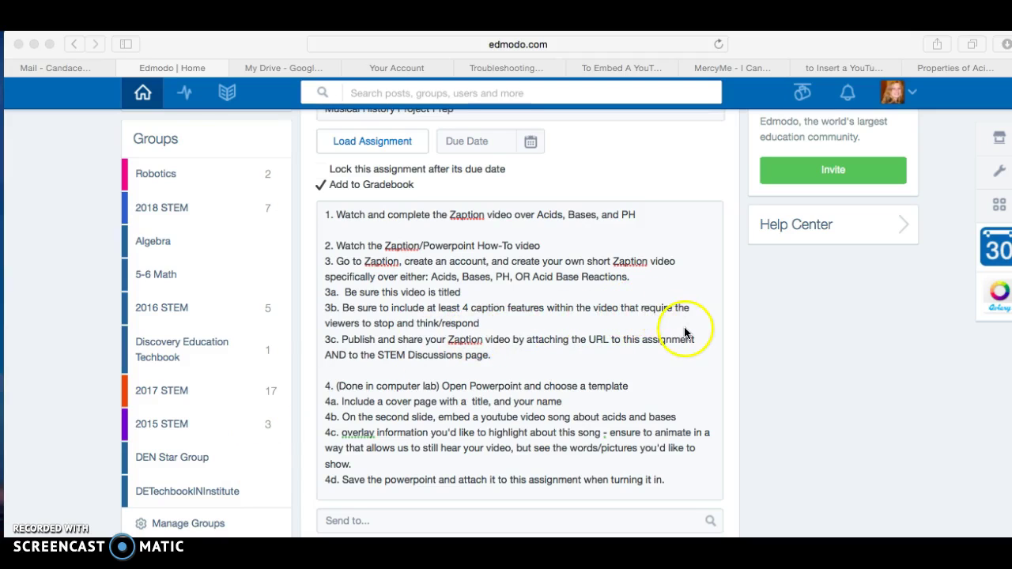
{"action": "scroll", "coordinate": [603, 294], "scroll_direction": "down", "scroll_amount": 2}
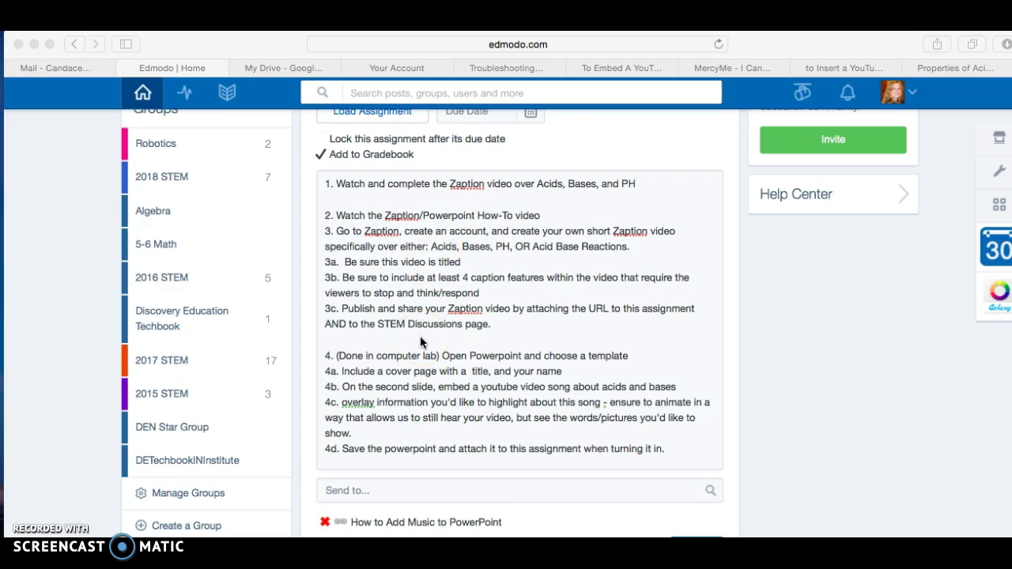
- Switch to PowerPoint and create a presentation with the Inspiration theme from the presentation gallery
{"action": "scroll", "coordinate": [420, 336], "scroll_direction": "down", "scroll_amount": 3}
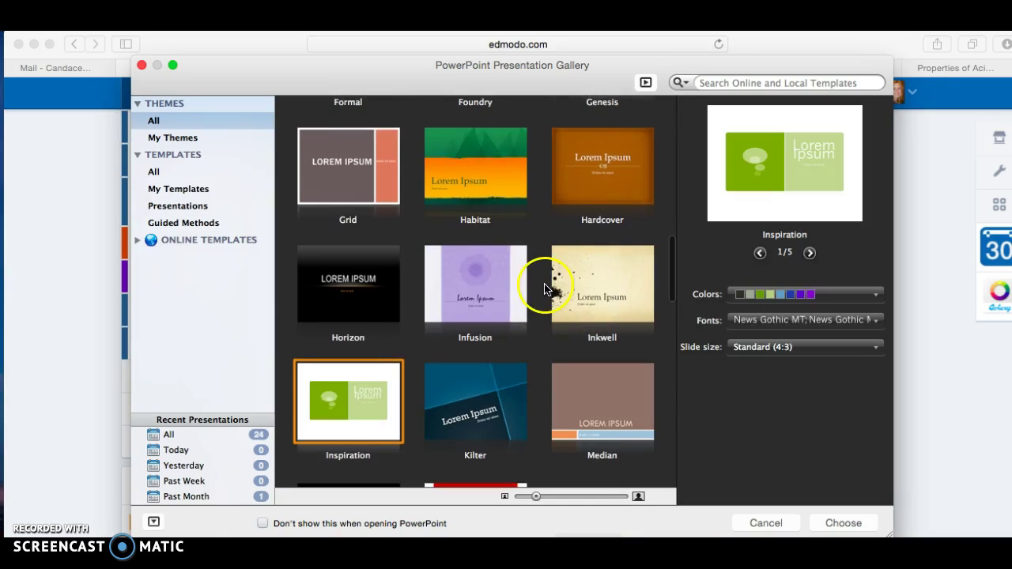
{"action": "double_click", "coordinate": [315, 402]}
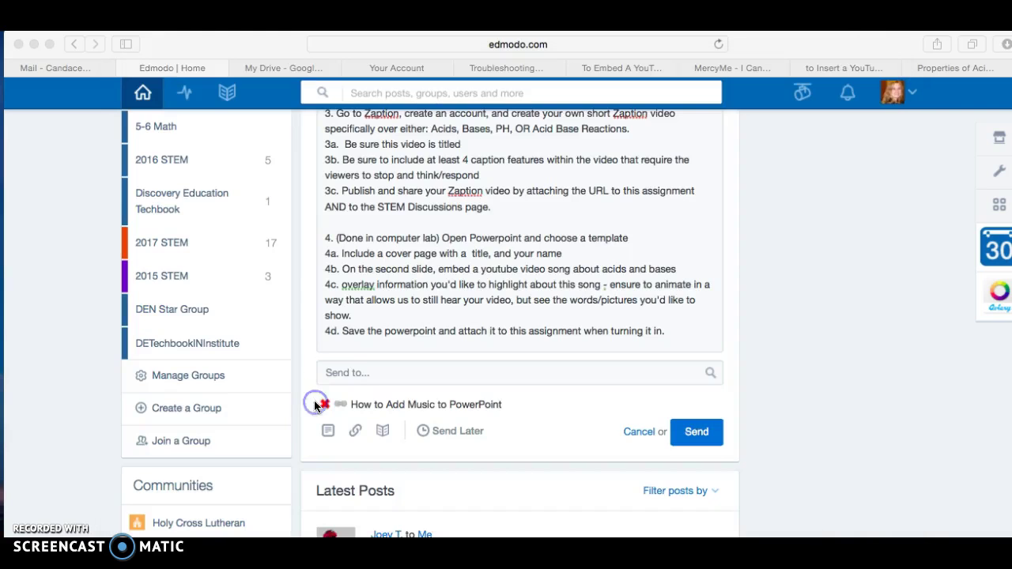